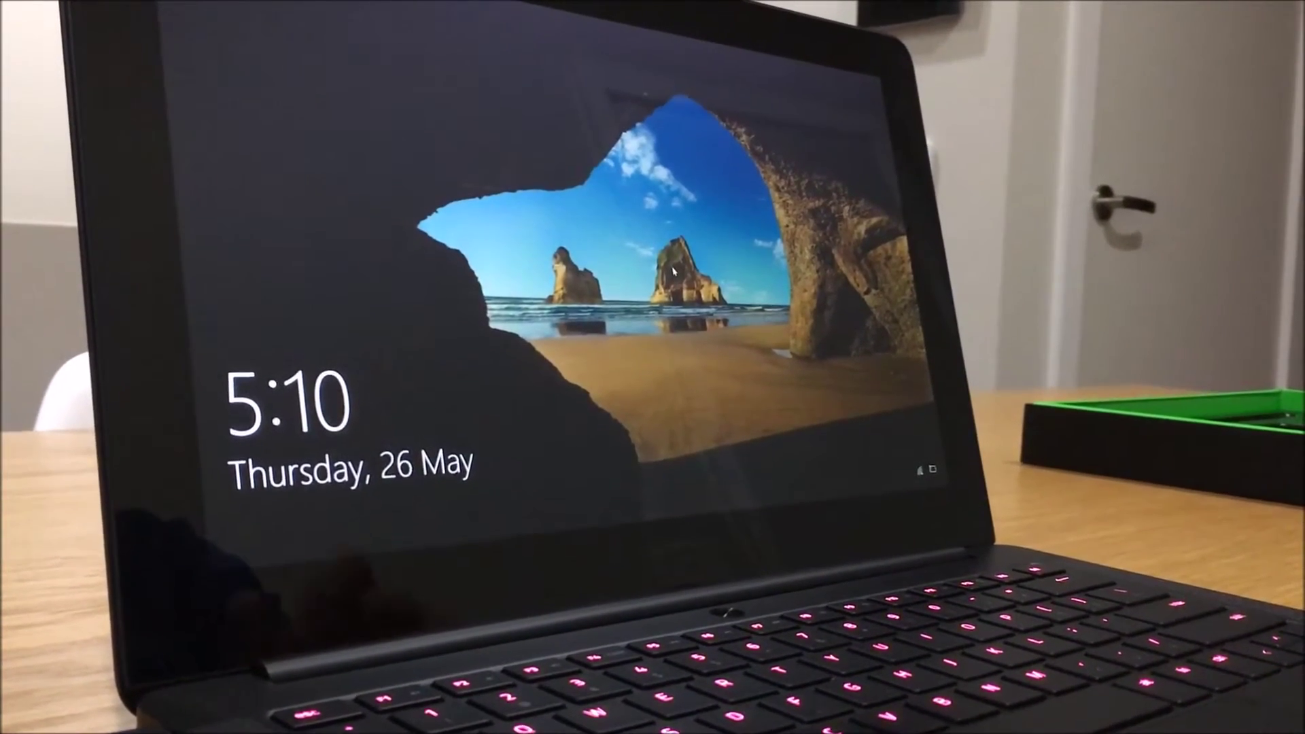
- Dismiss the lock screen and choose Shut down from the sign-in screen's power menu
key(Return)
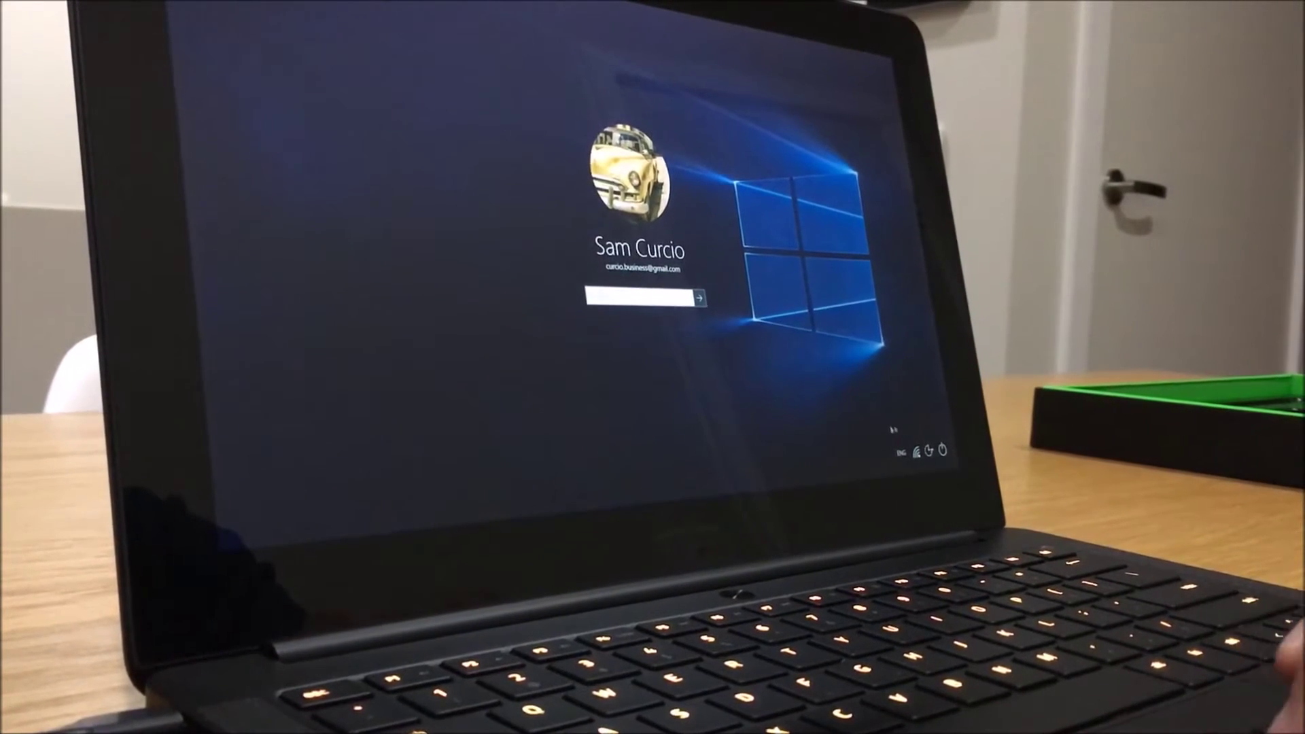
click(940, 450)
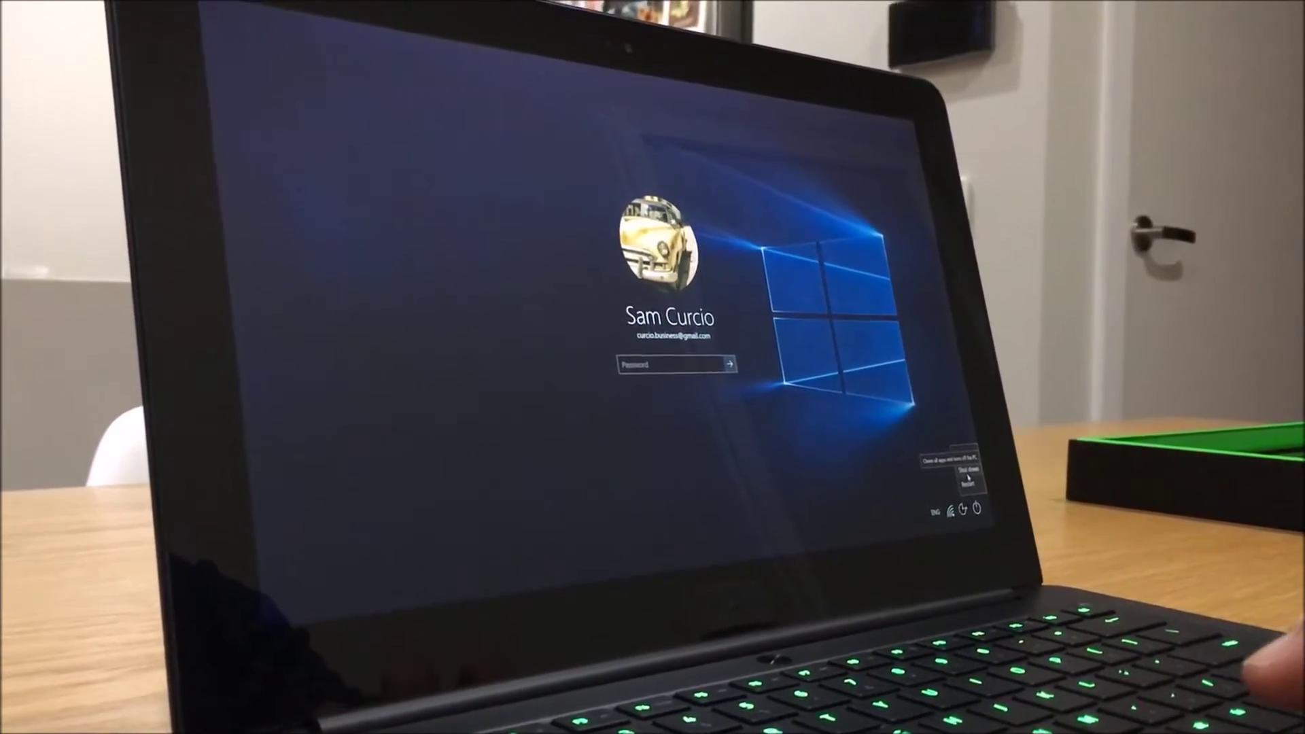
click(977, 473)
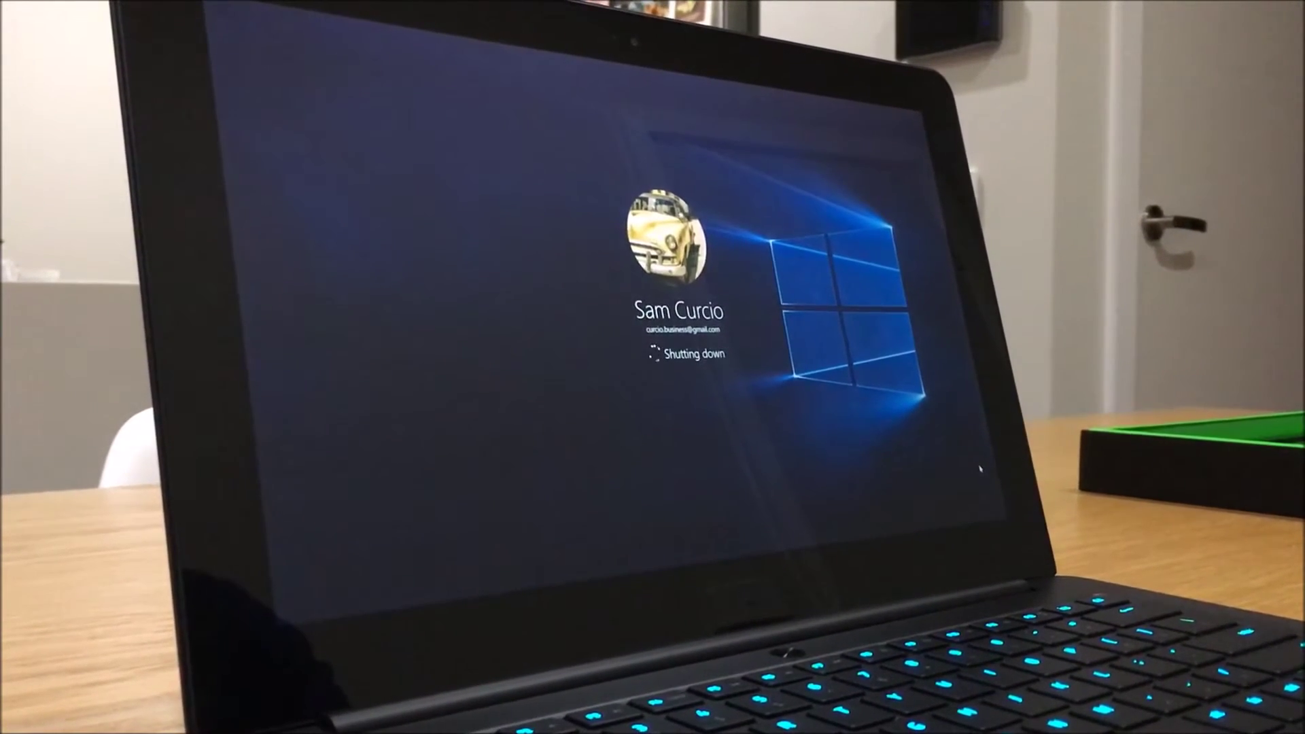